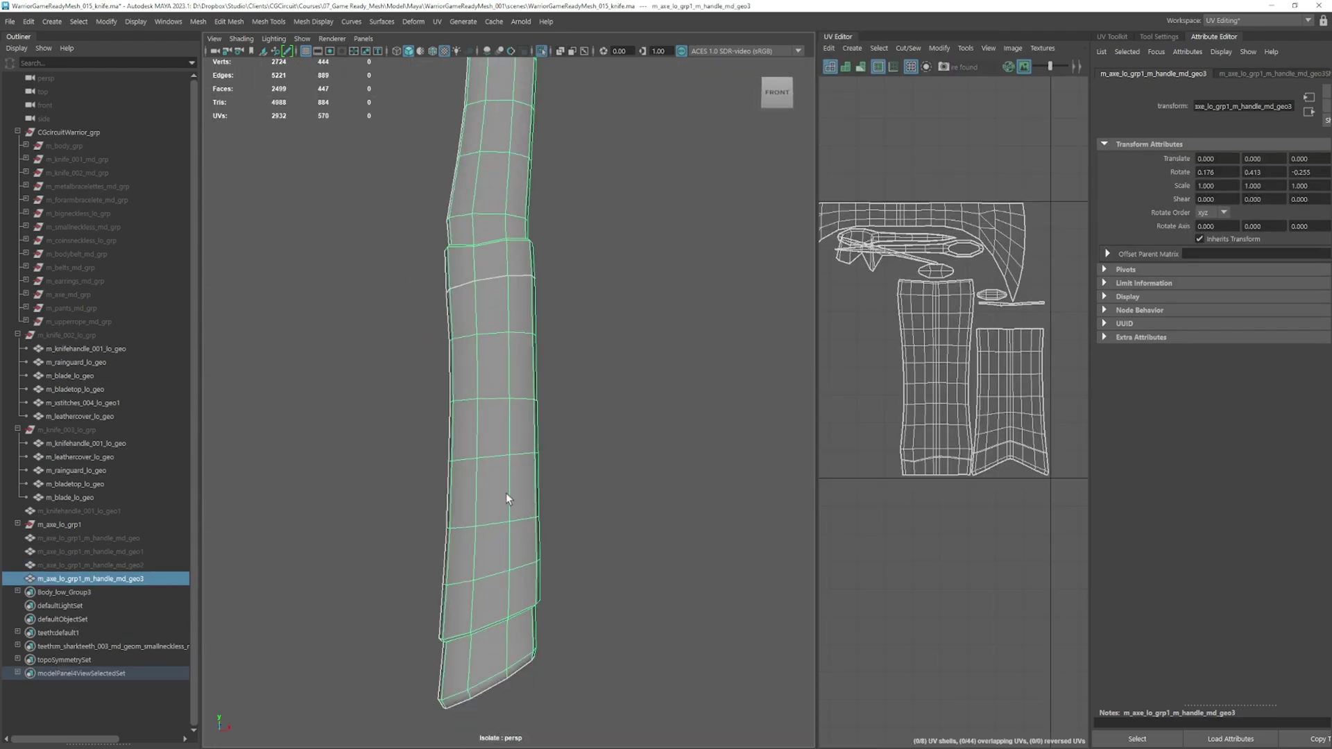
Select the knife handle edge and knife mesh to merge seam vertices at 0.010.
click(495, 521)
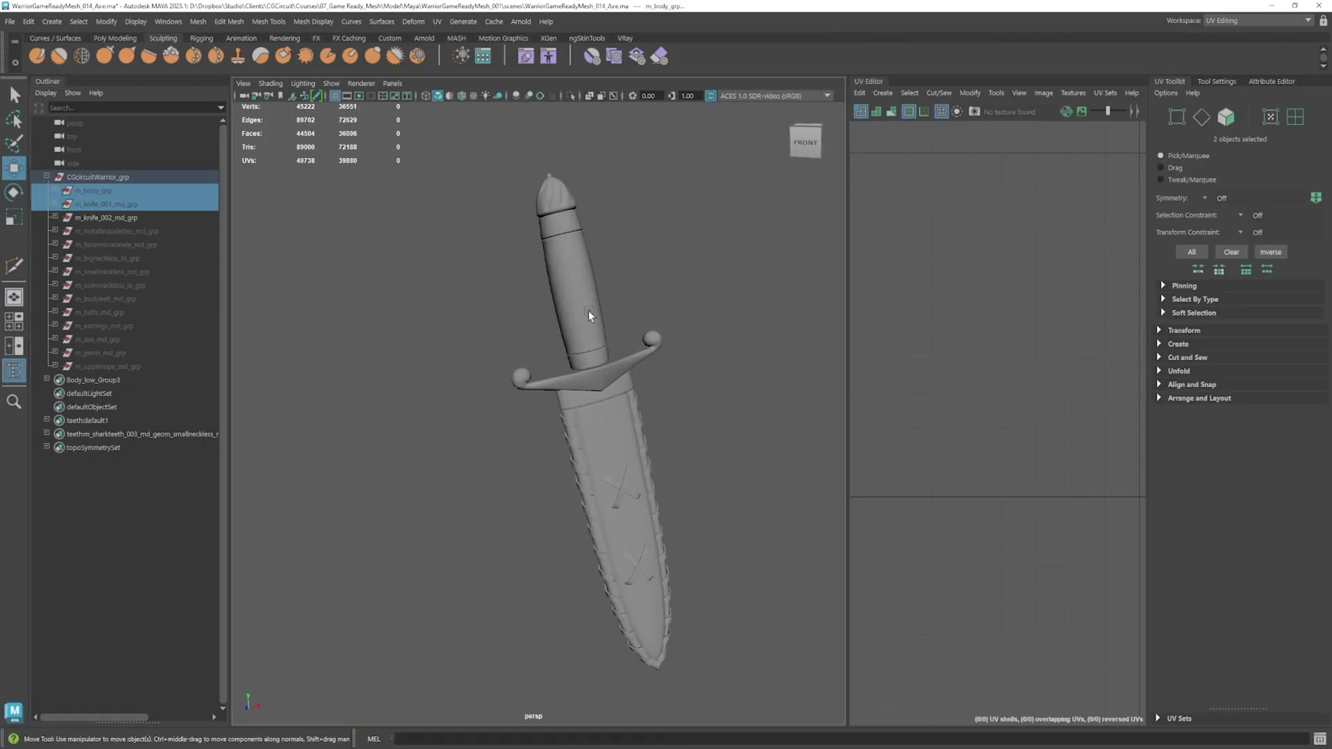
click(589, 311)
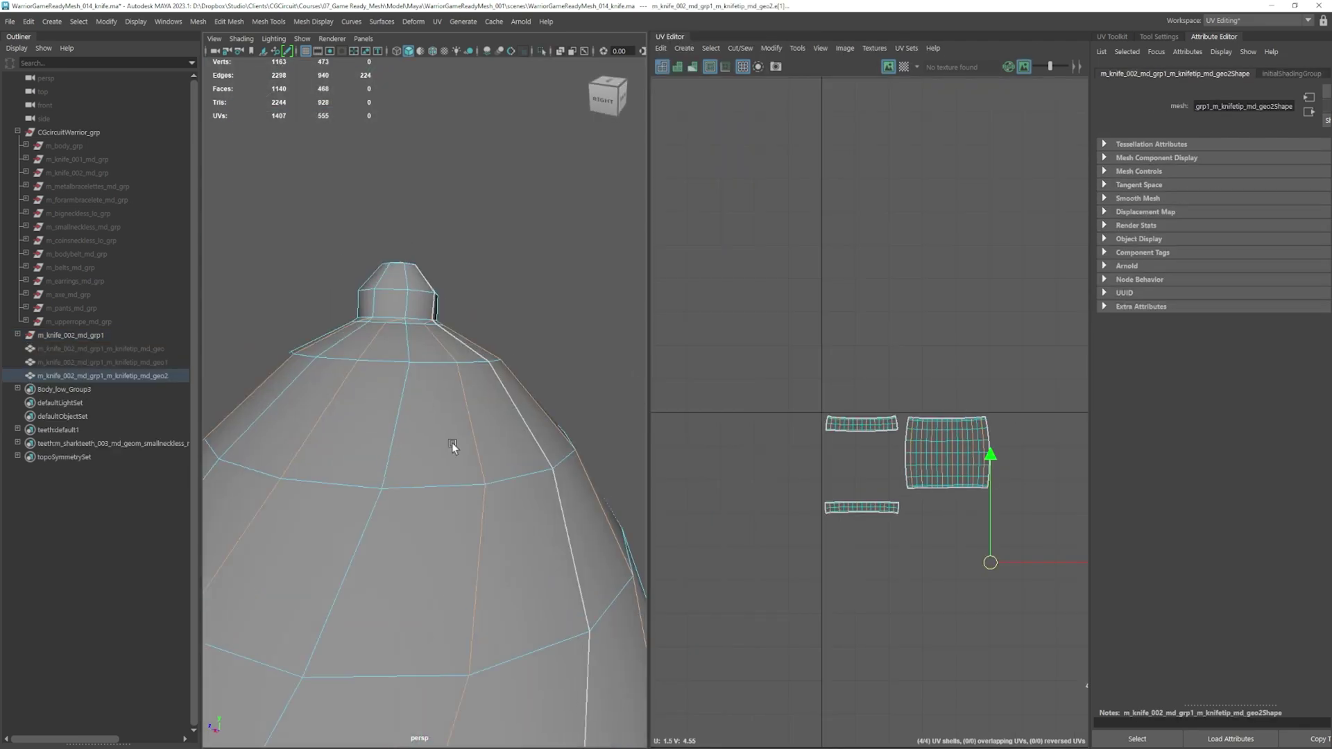
scroll(474, 490, down, 6)
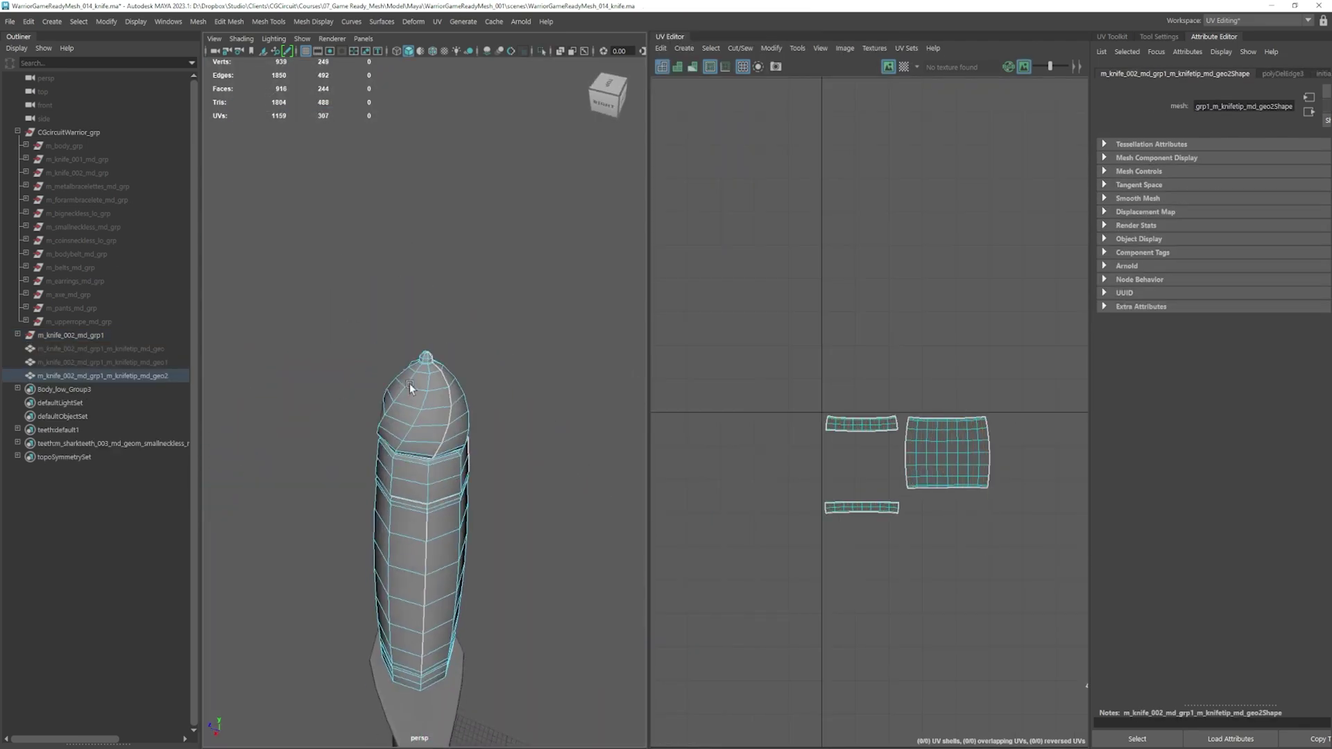
Deselect the knife and orbit in on the coin necklace band.
click(476, 467)
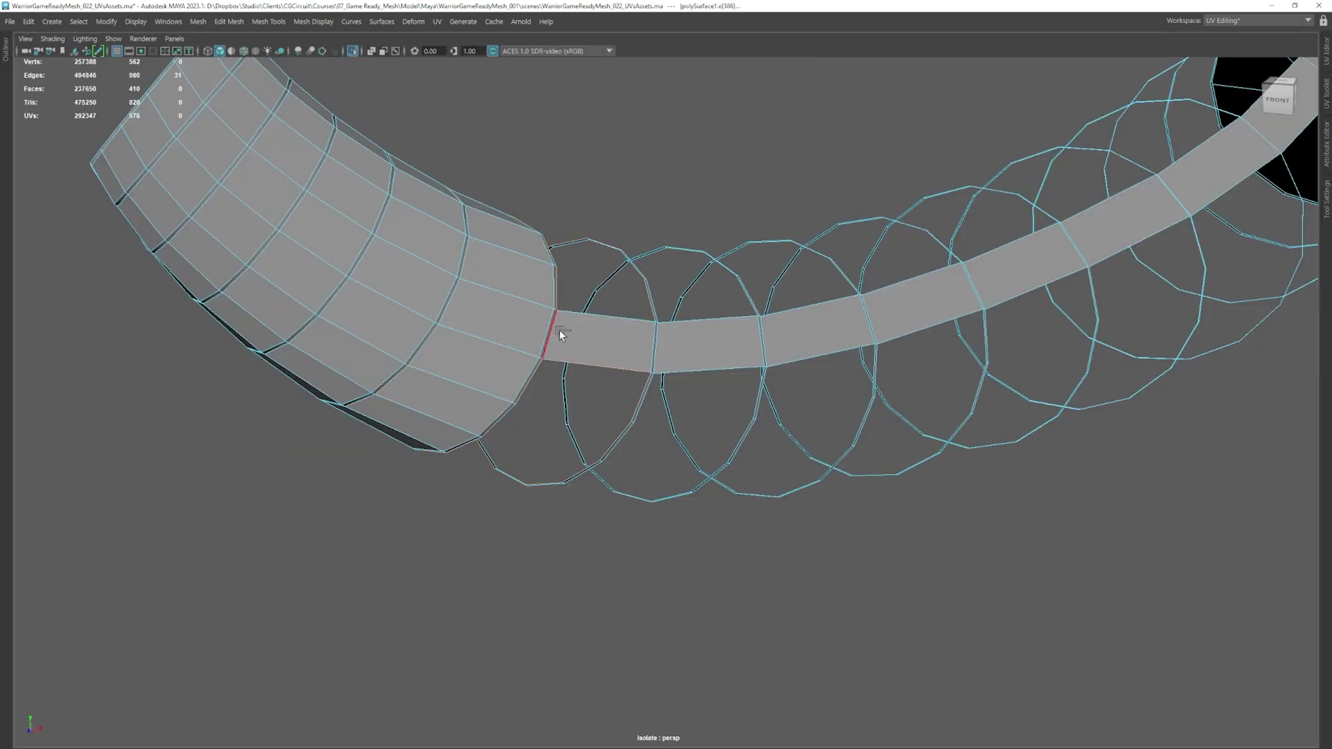
alt+drag(559, 330, 696, 345)
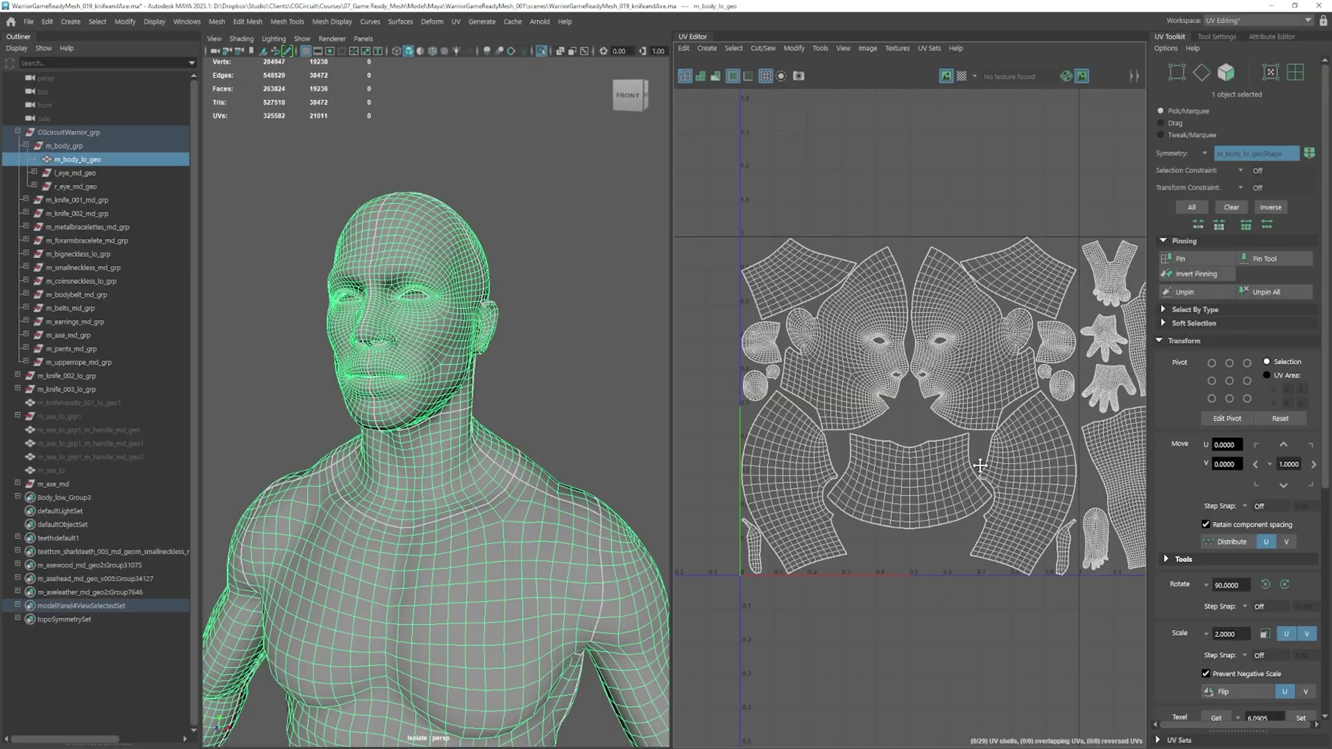
scroll(897, 297, up, 6)
Select an edge on the face UV shell, then a nose face with soft falloff.
click(911, 354)
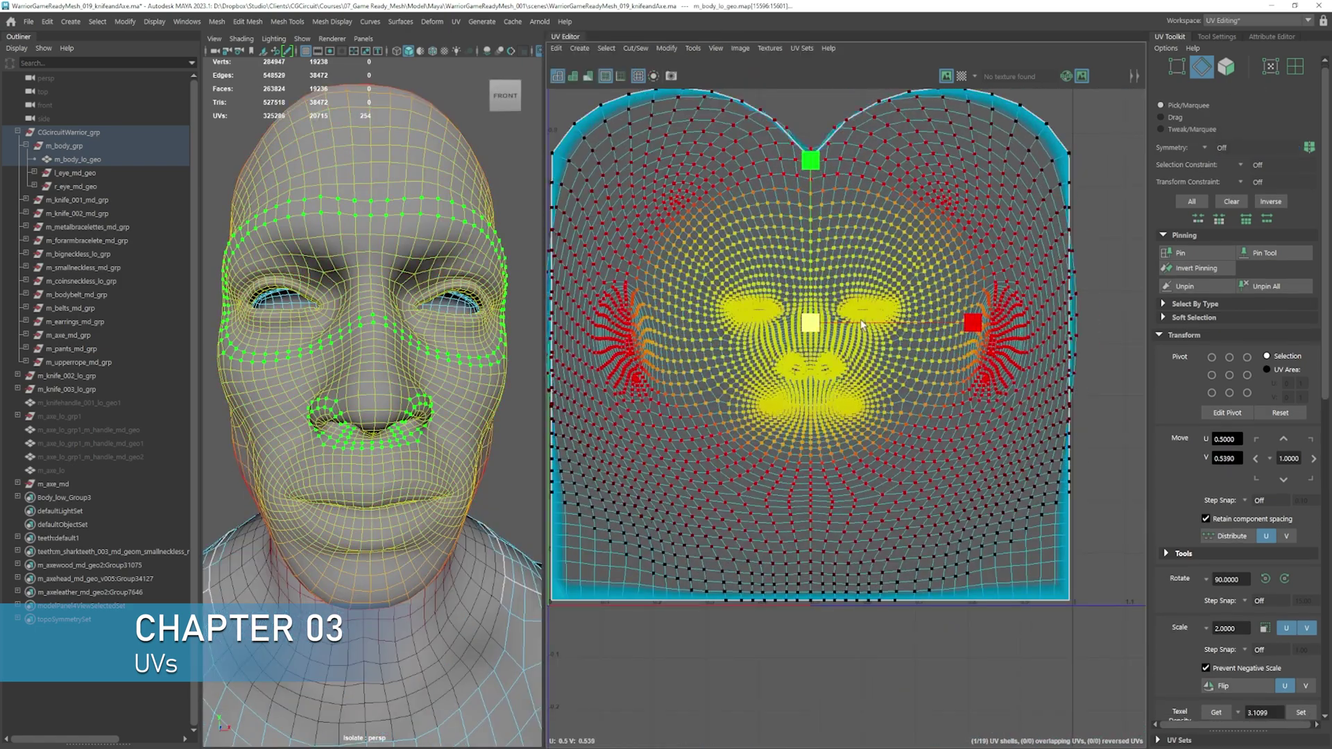
key(F11)
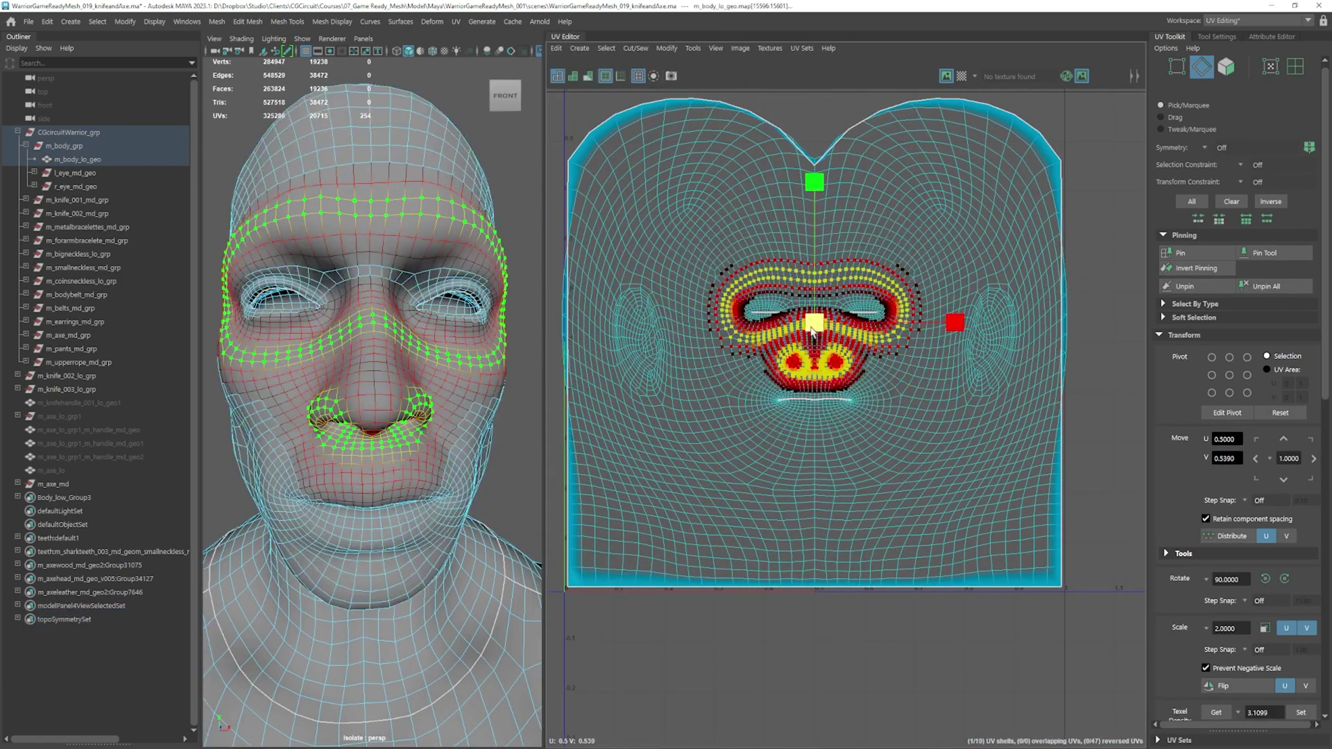
click(922, 393)
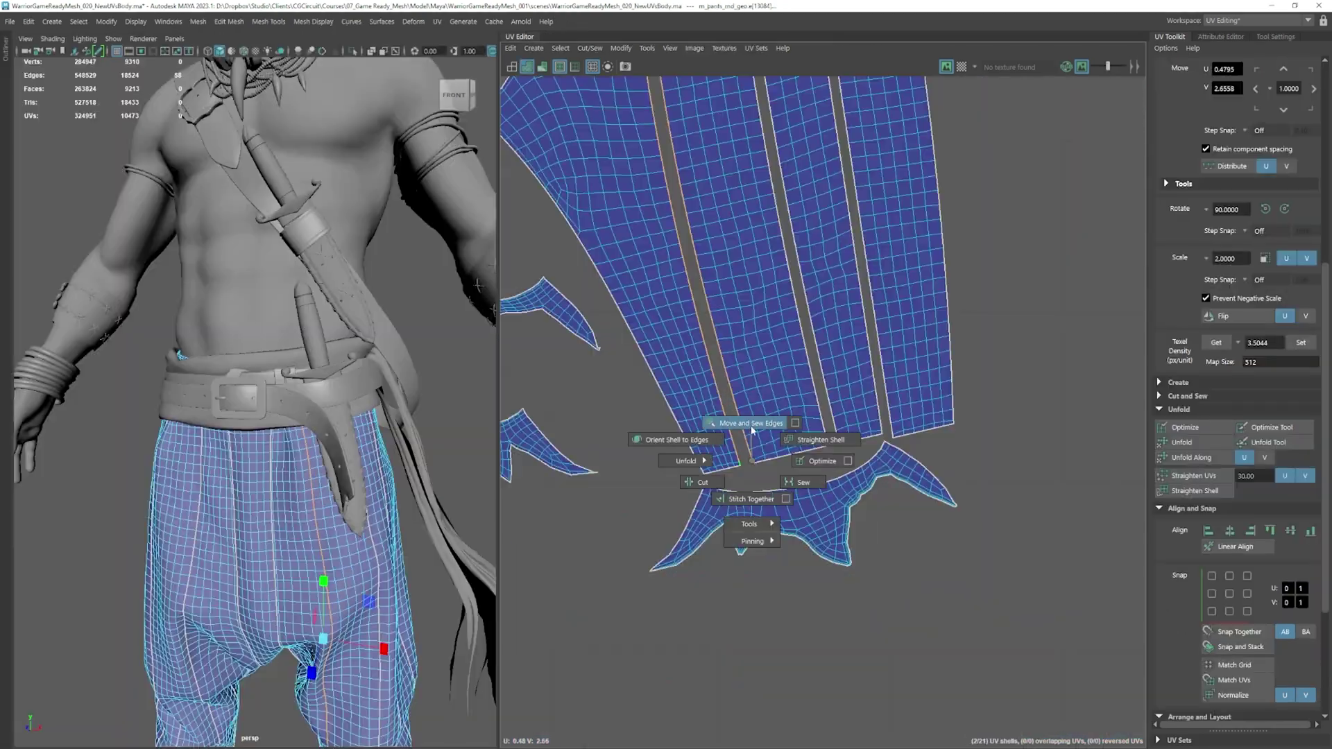
Sew the two trouser UV shells, move the belt shell into place, and select all belt meshes.
shift+right_drag(684, 289, 624, 270)
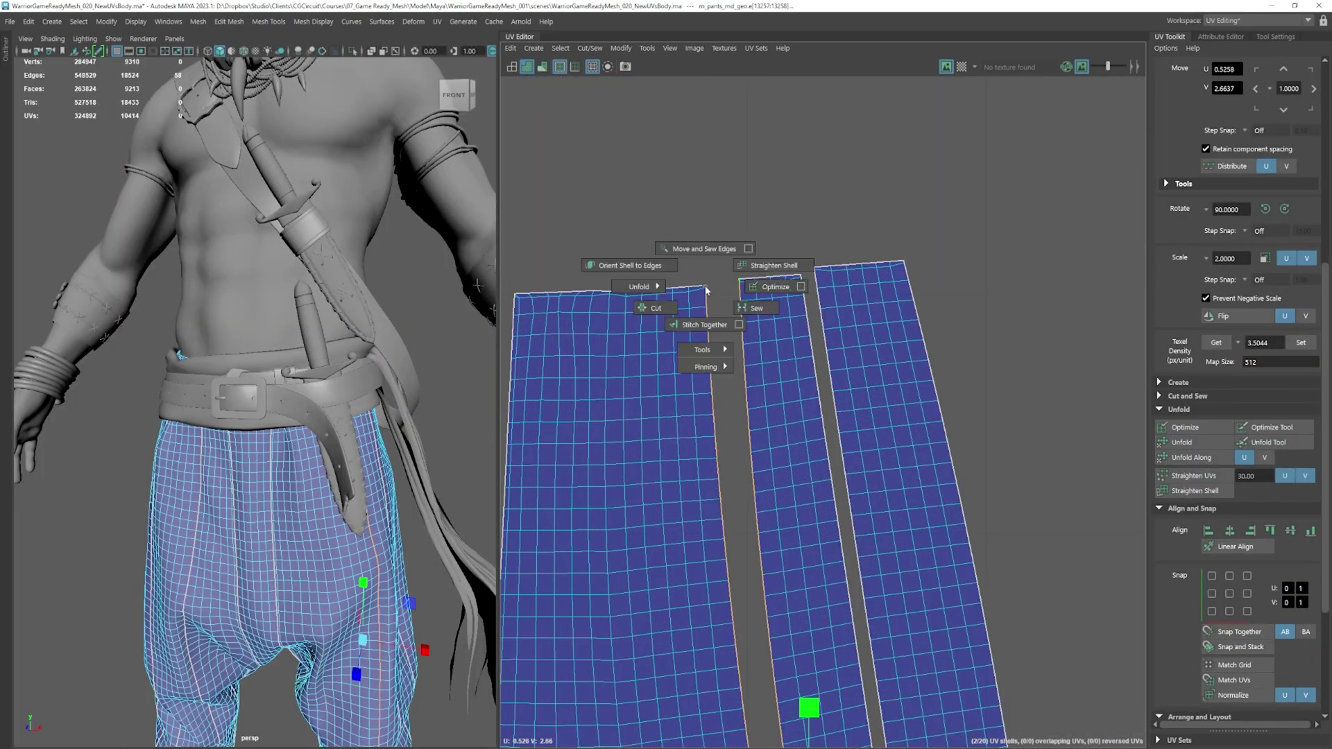
alt+middle_drag(821, 479, 815, 580)
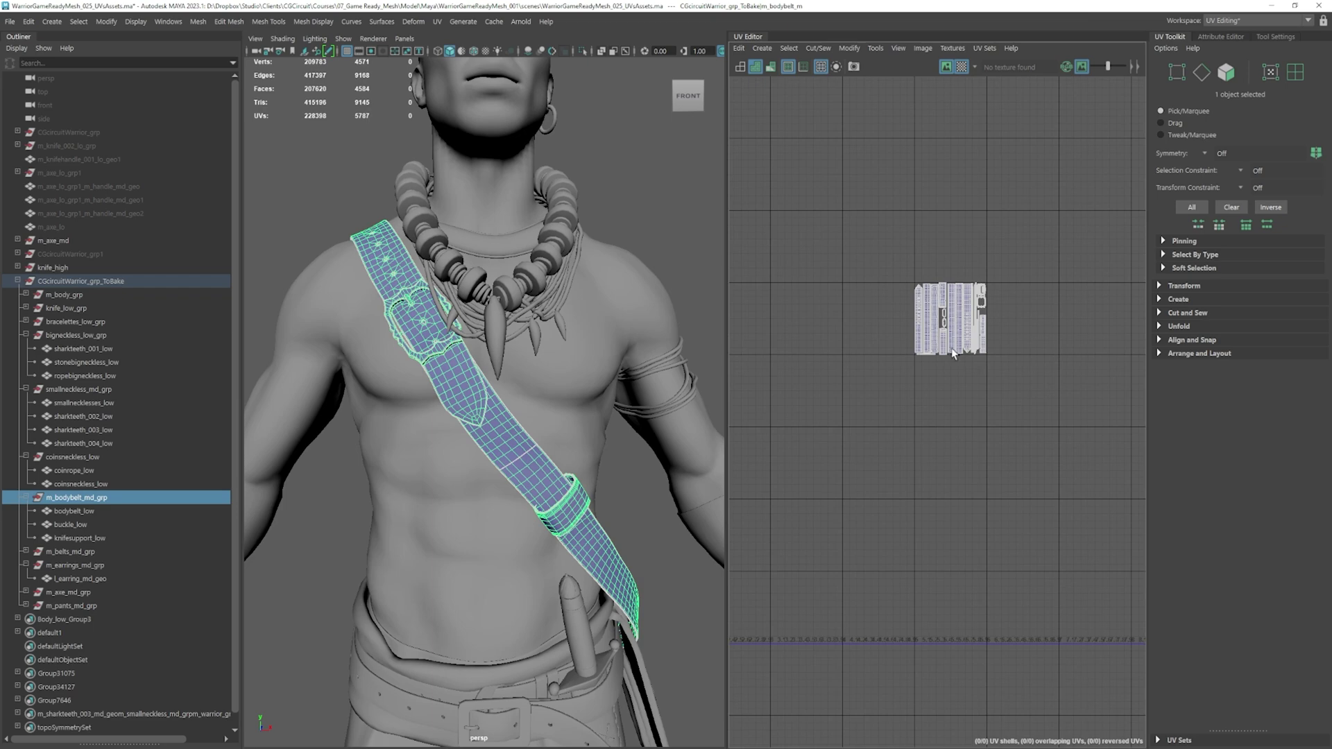
right_drag(951, 348, 1118, 401)
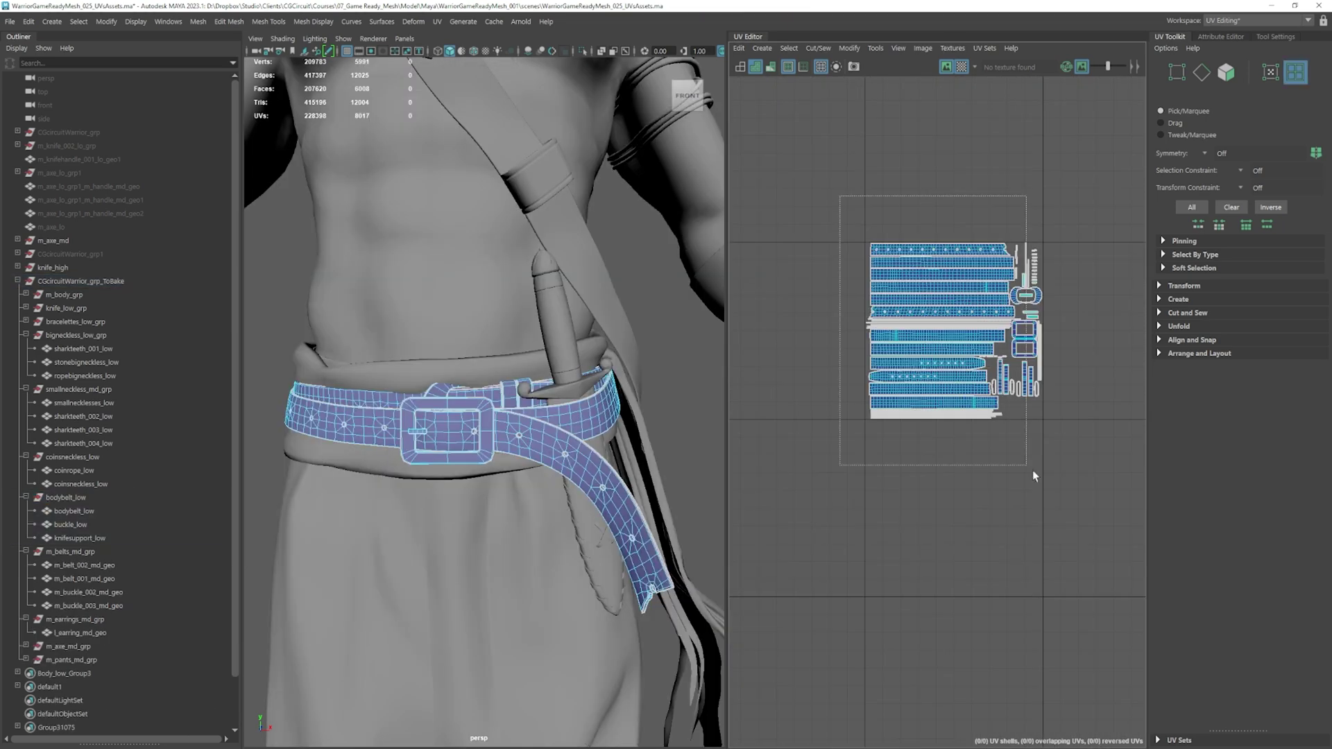
alt+middle_drag(854, 453, 981, 497)
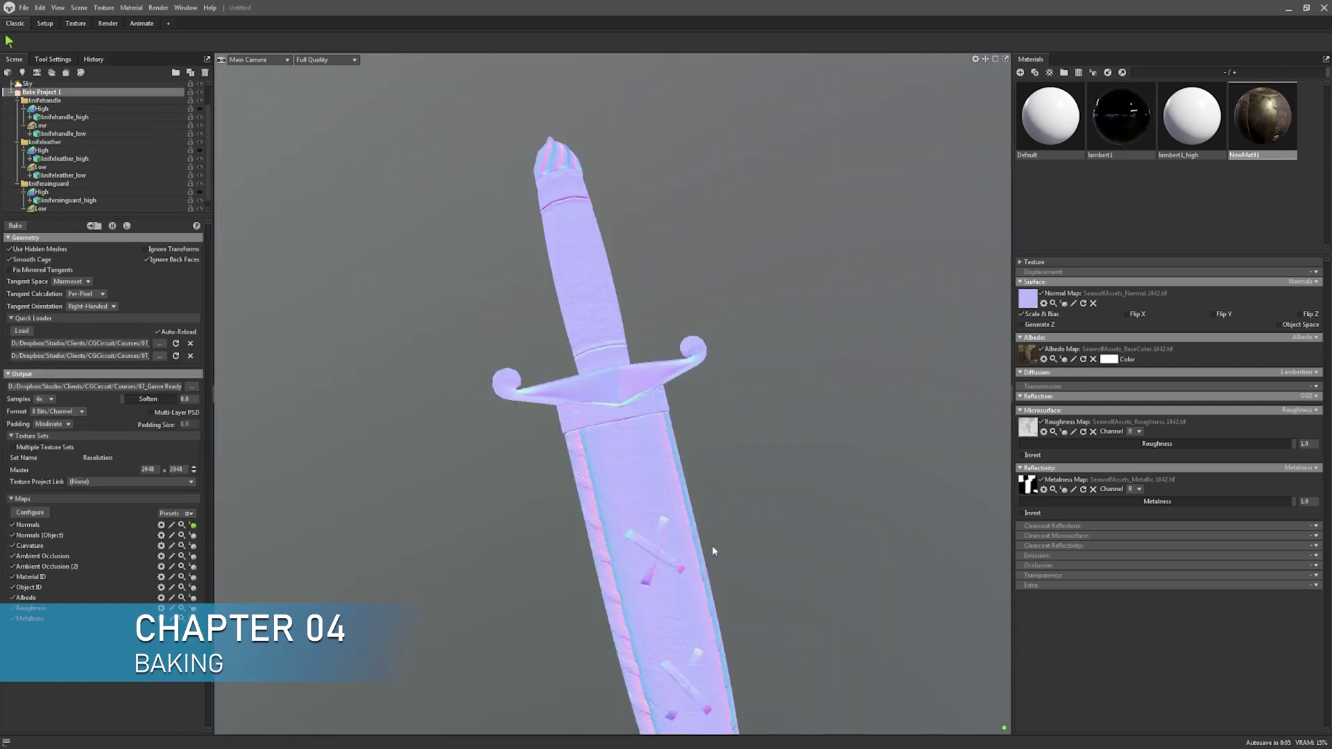
Apply the bone material to the white tooth on the necklace.
scroll(712, 545, up, 10)
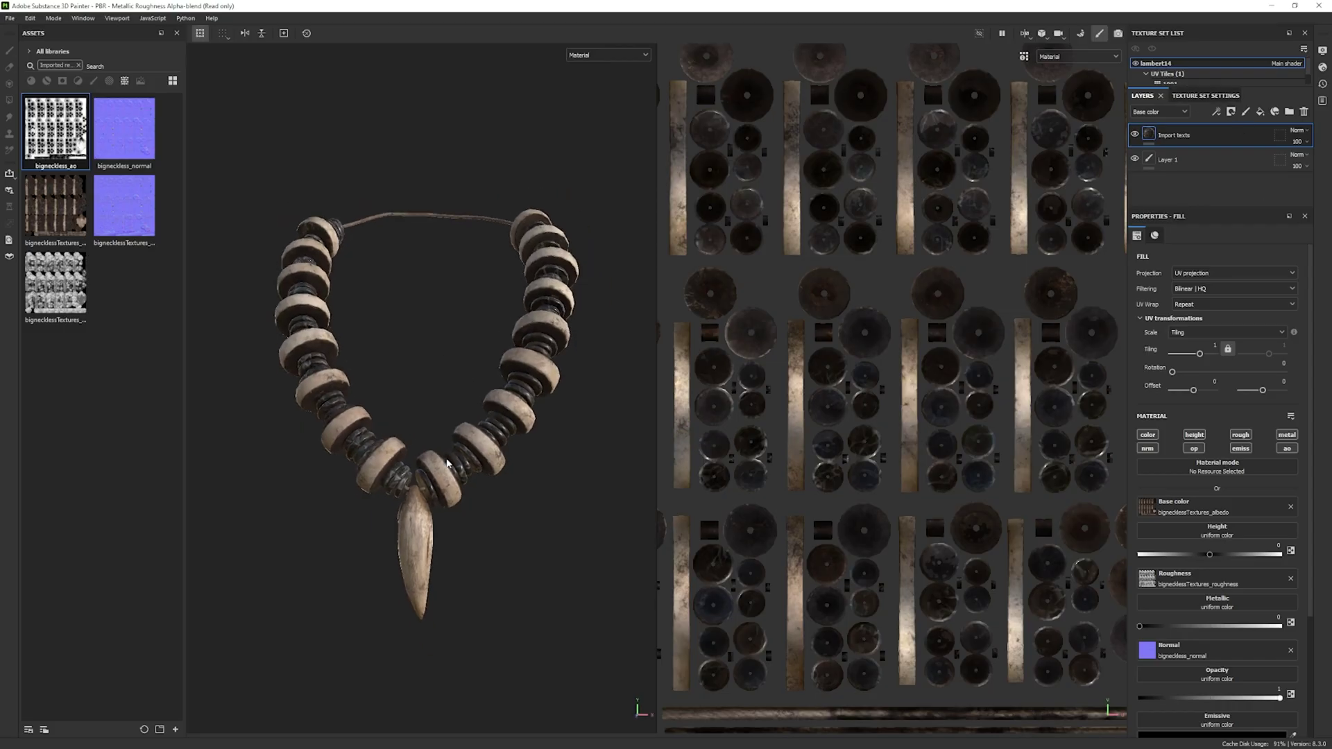
click(1260, 111)
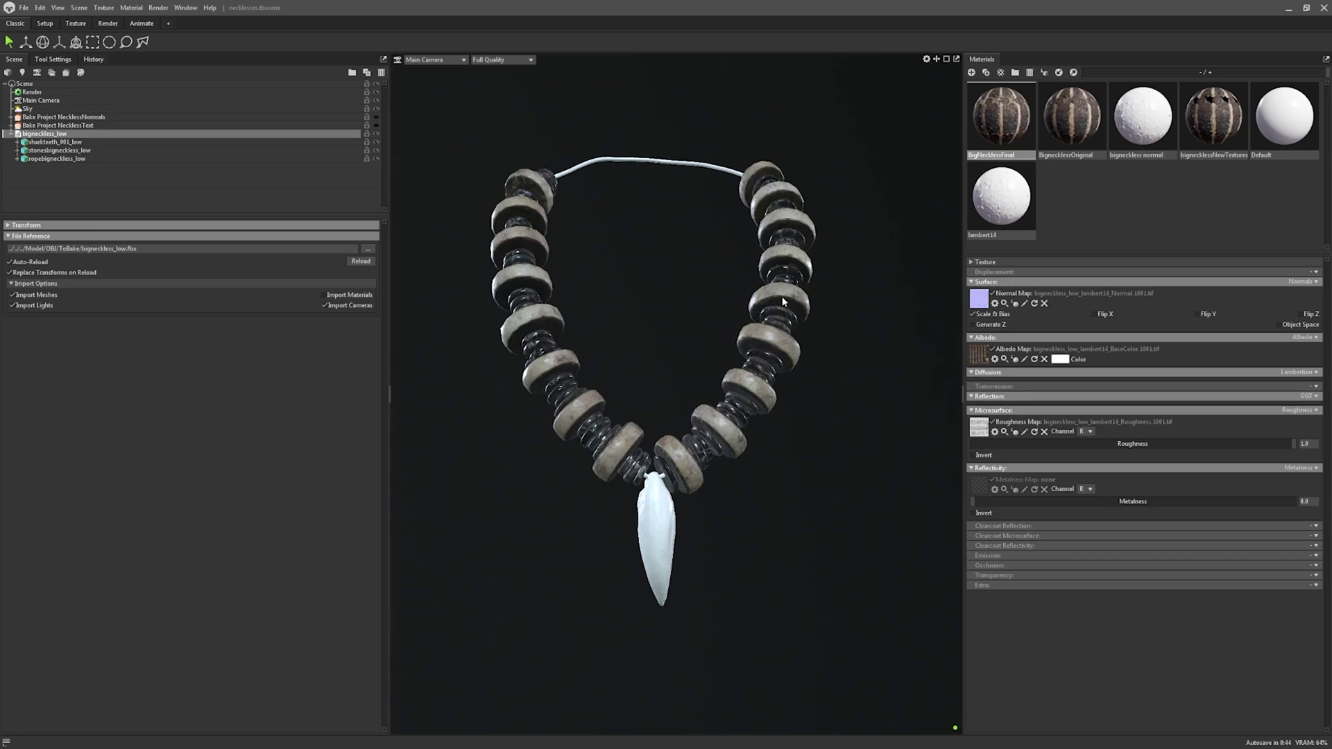
drag(664, 506, 664, 506)
scroll(840, 500, up, 3)
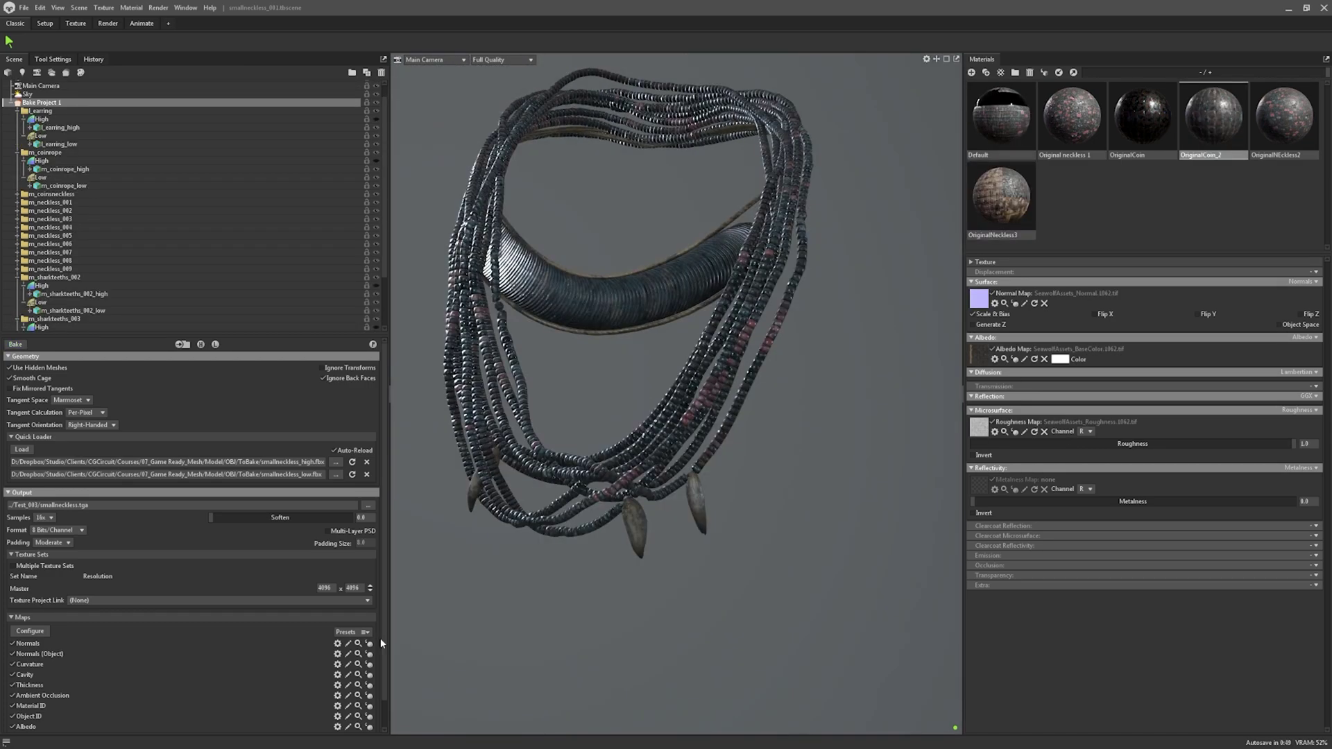
Preview the baked normal, curvature, cavity, material ID and object ID maps on the textured necklace.
click(369, 644)
click(370, 664)
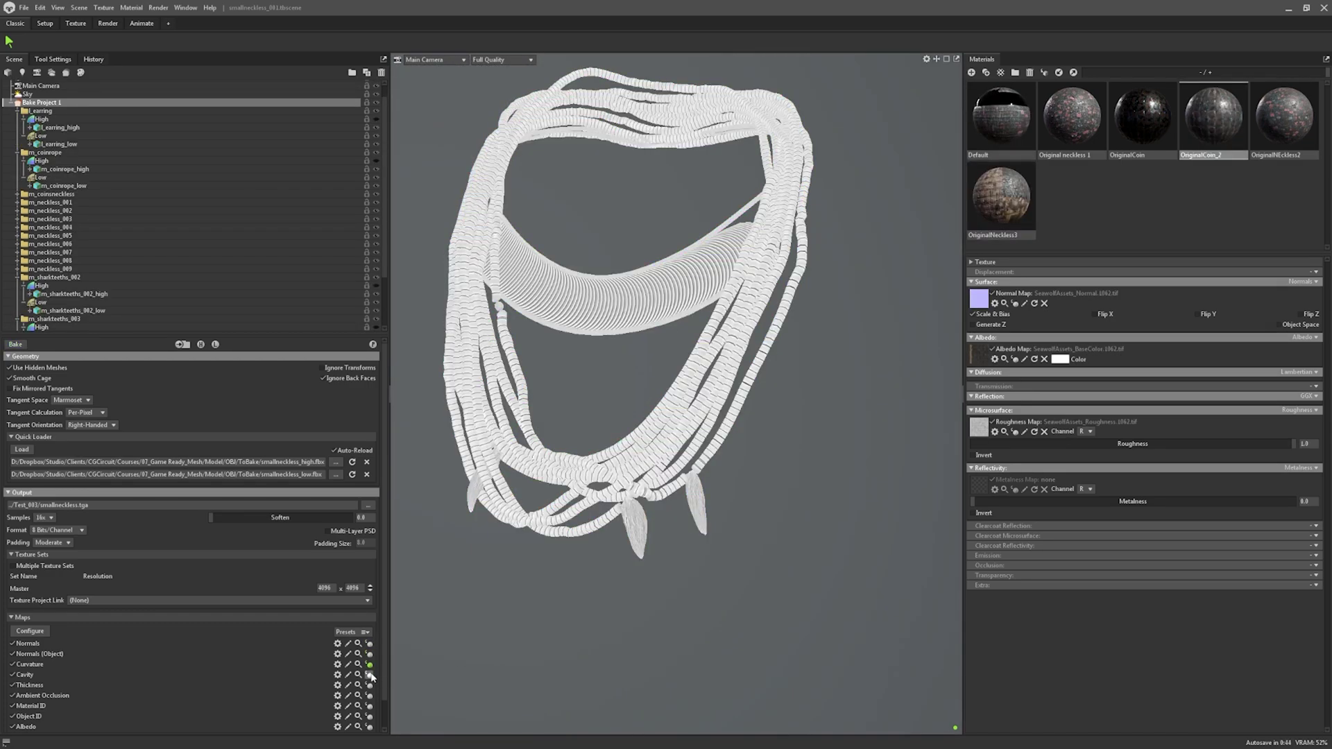
click(369, 674)
click(369, 706)
click(369, 716)
scroll(370, 703, down, 1)
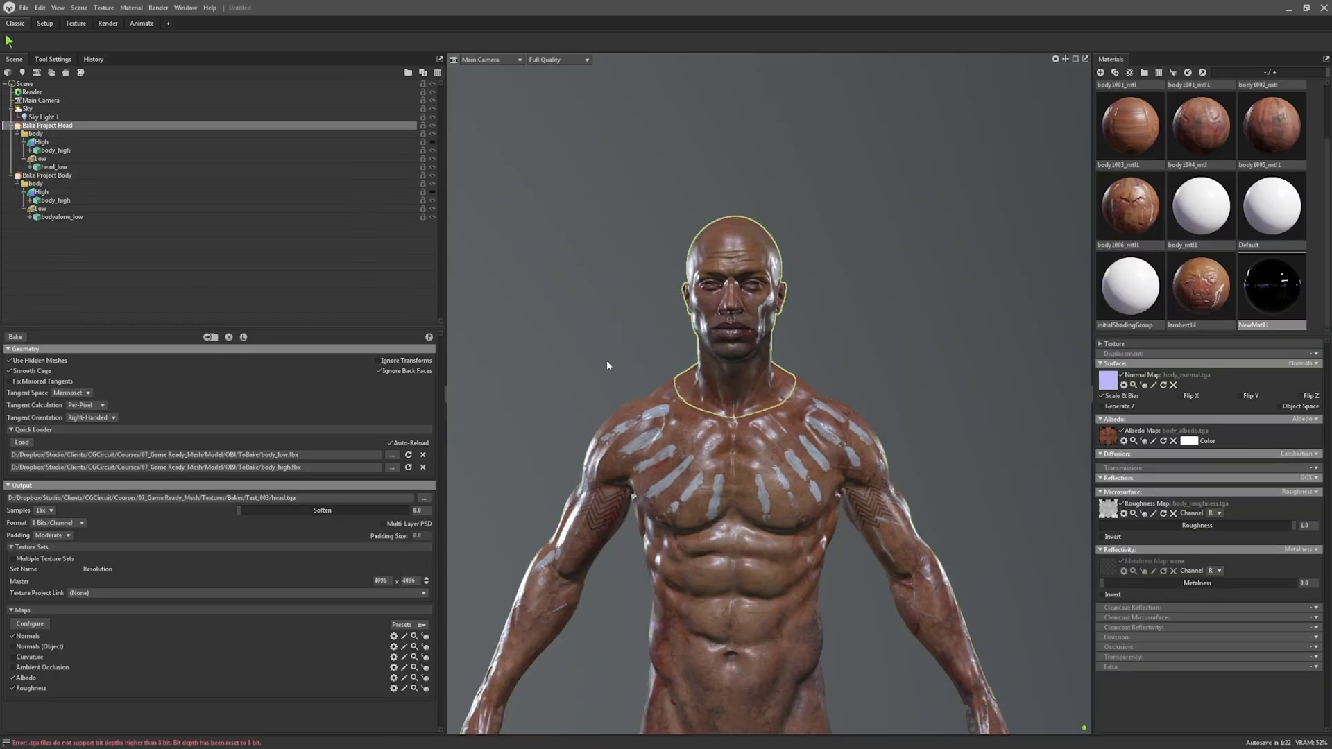
drag(606, 361, 868, 451)
Scroll down to look over the clumped, coiled hair strand setup.
scroll(868, 451, down, 3)
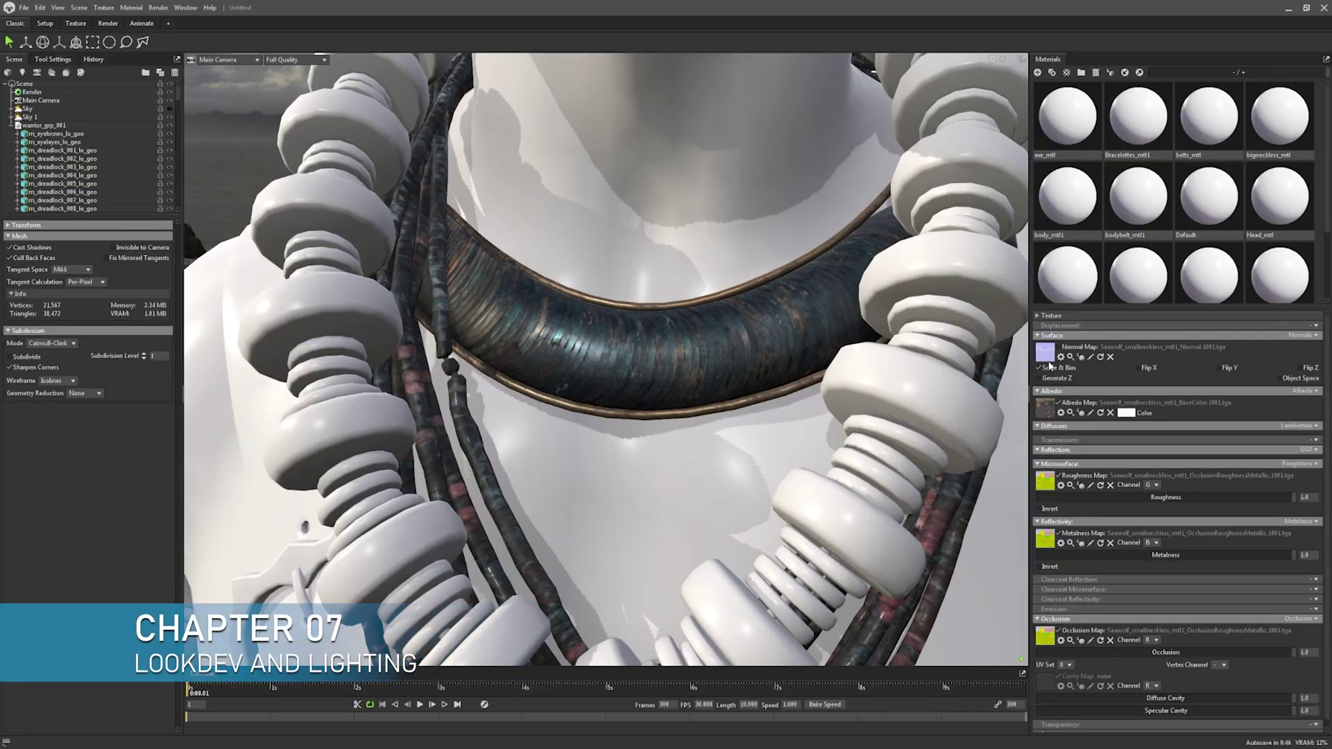
Set the trousers' alpha to the R channel and lower hair reflectivity intensity to 0.017.
drag(985, 355, 522, 322)
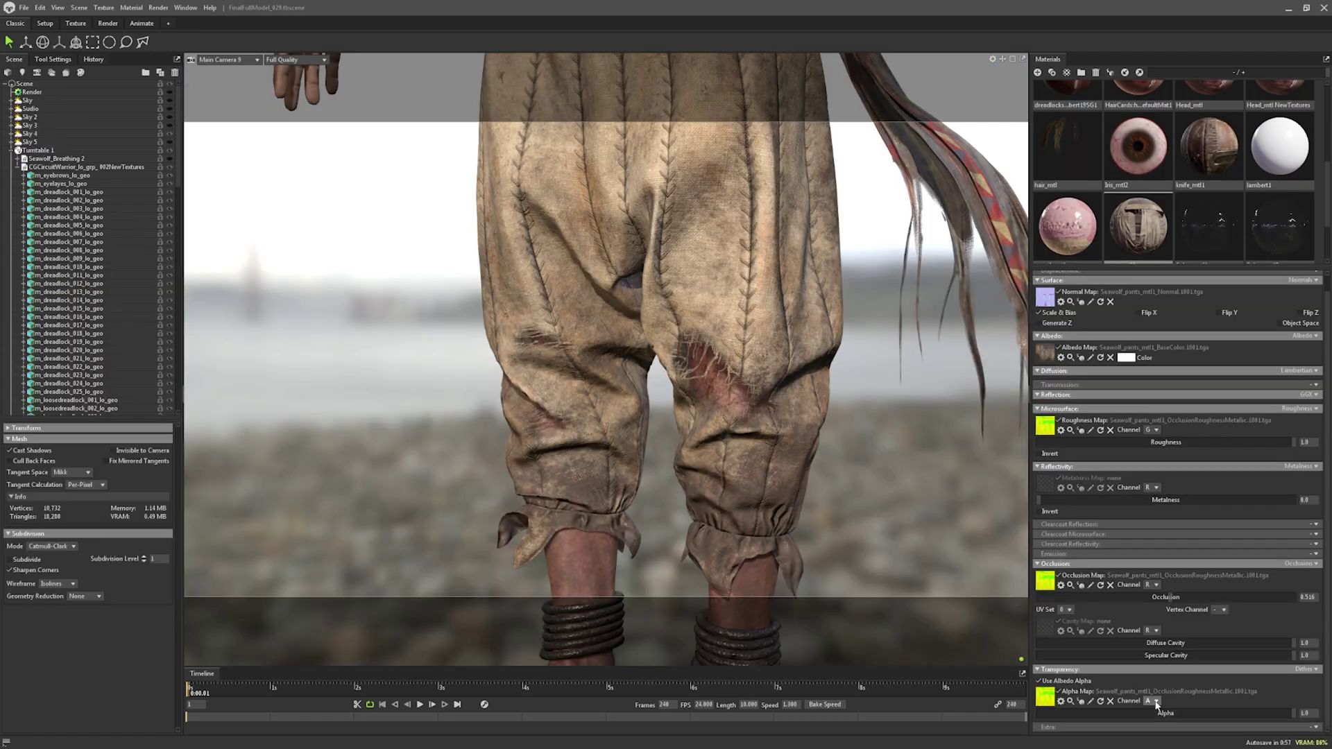
click(1154, 713)
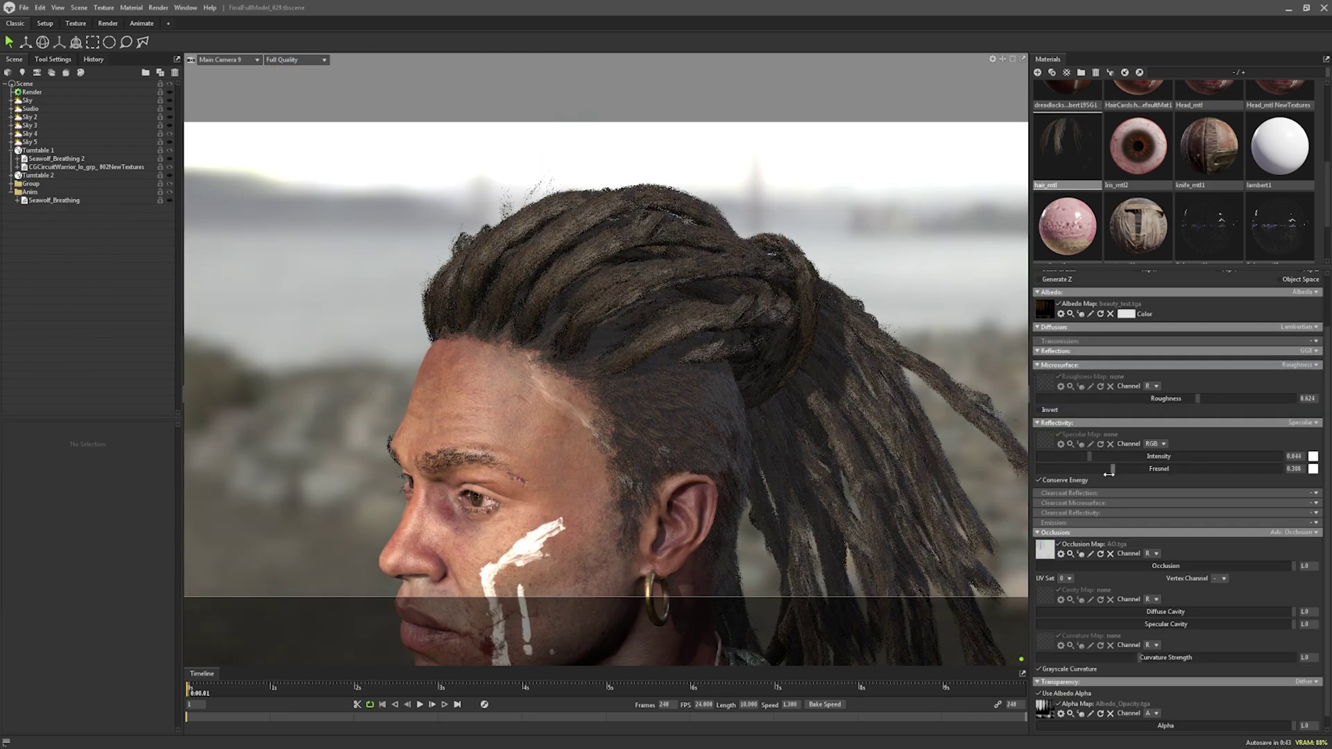
drag(1098, 459, 1087, 477)
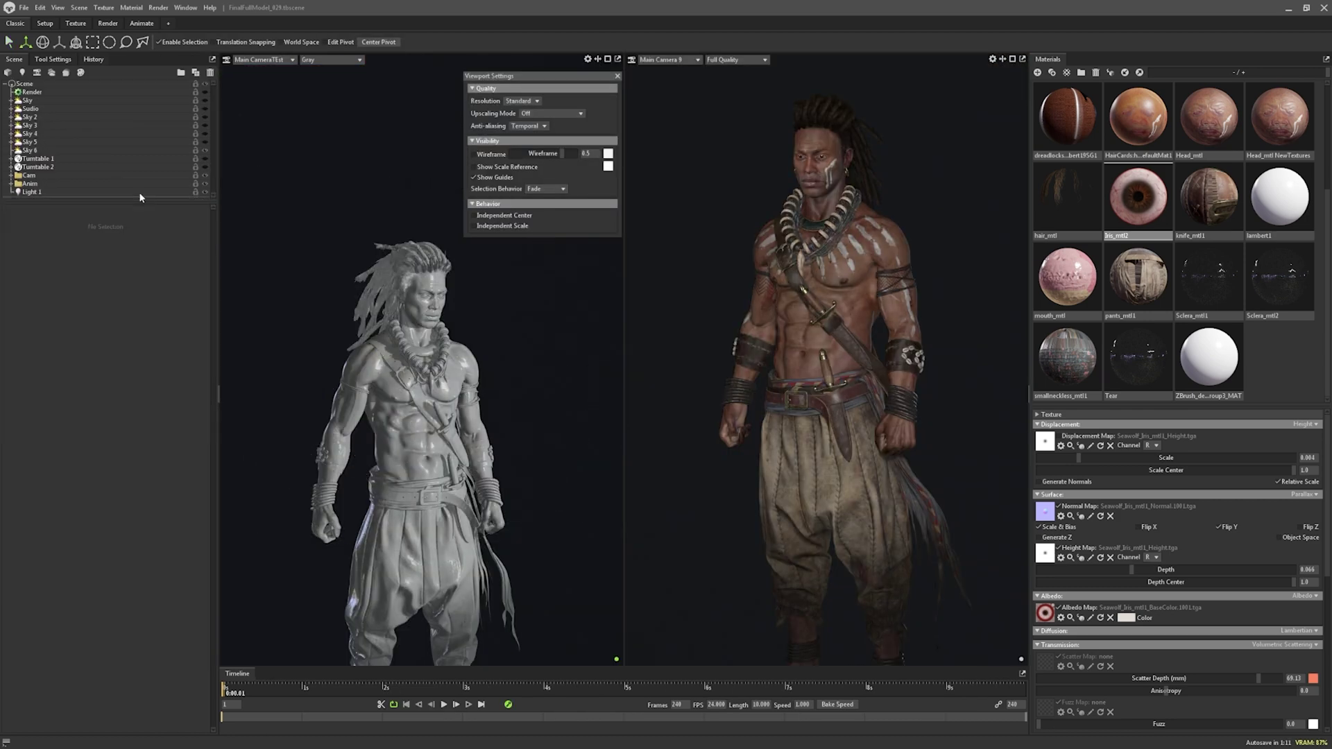
Brighten Light 1, adjust Light 3's brightness, then select Sky 6 for editing.
click(31, 192)
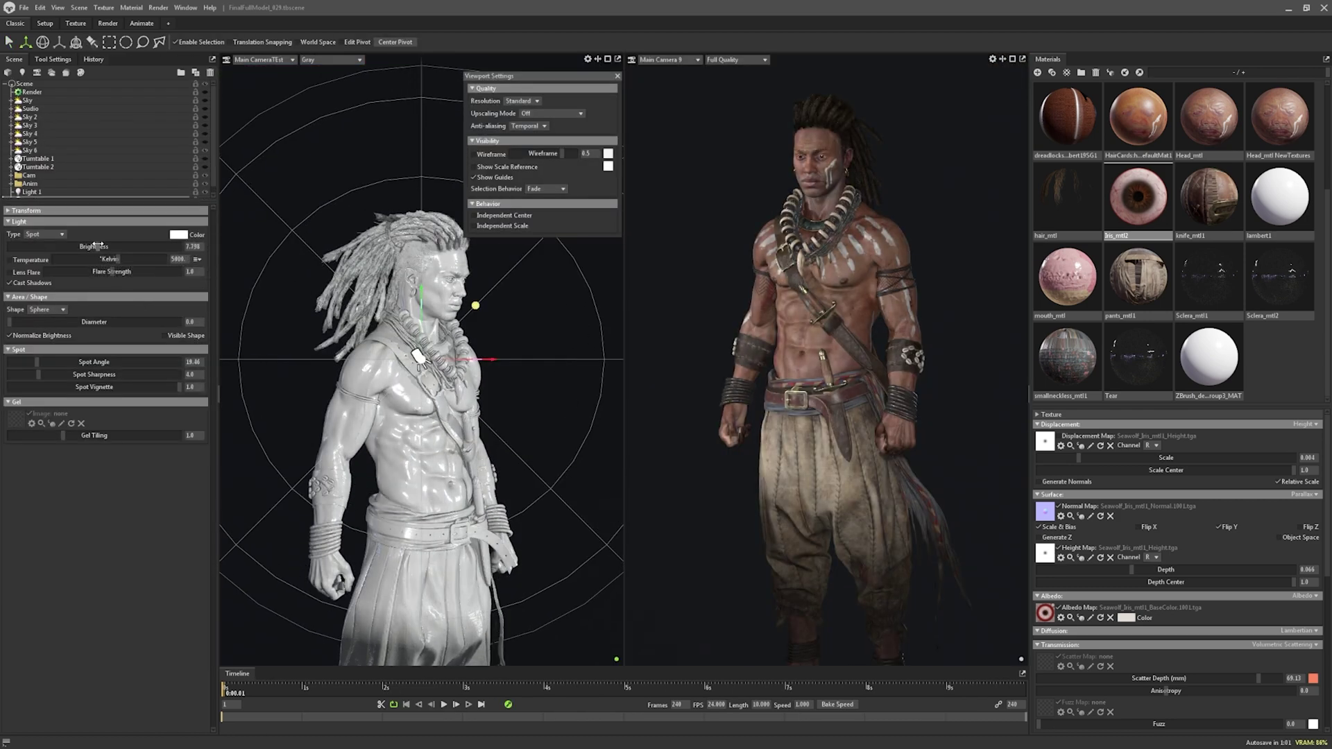
drag(94, 247, 101, 246)
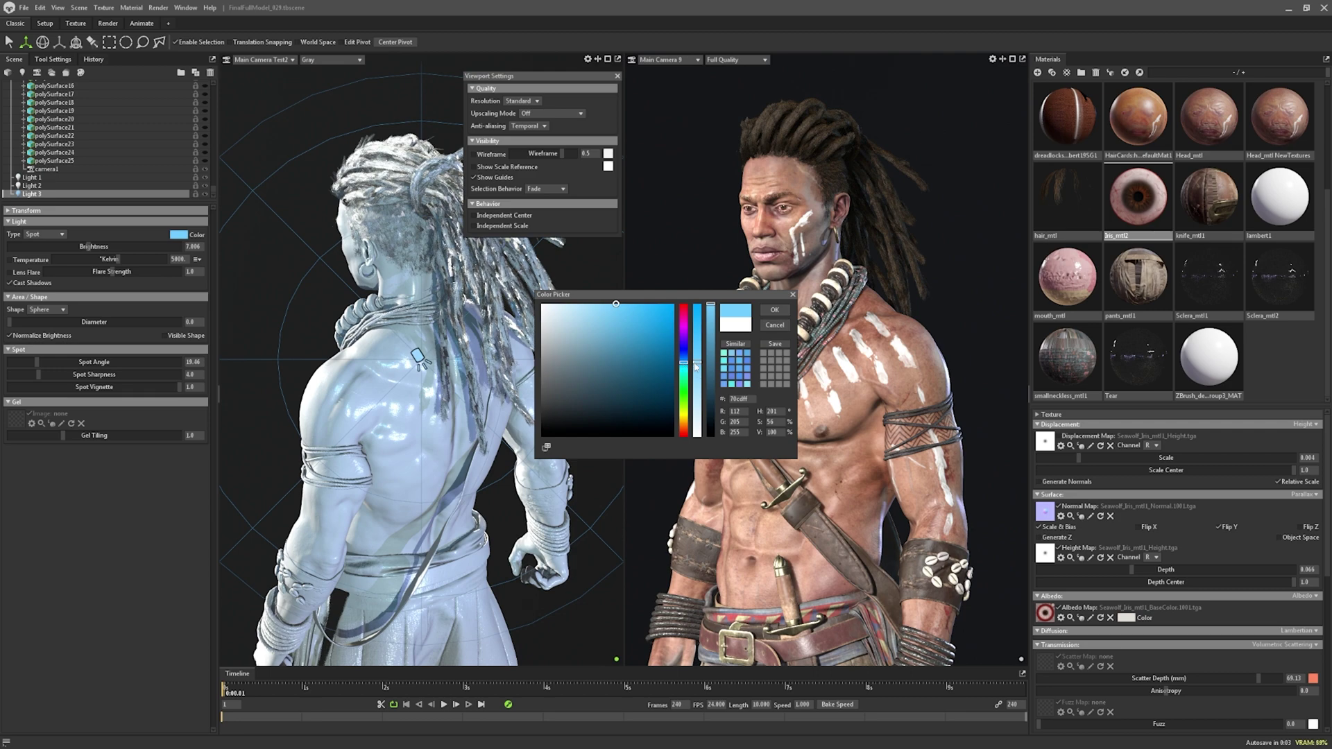
drag(90, 247, 97, 246)
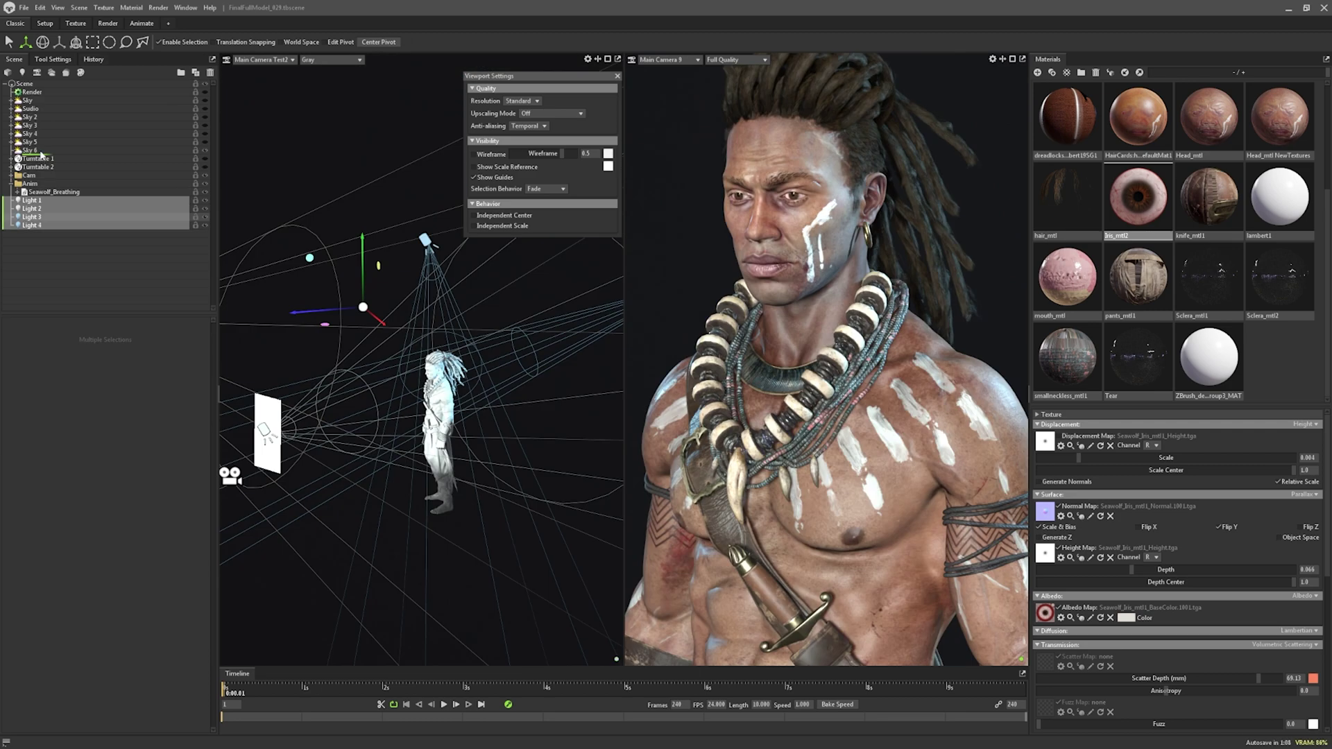
click(27, 150)
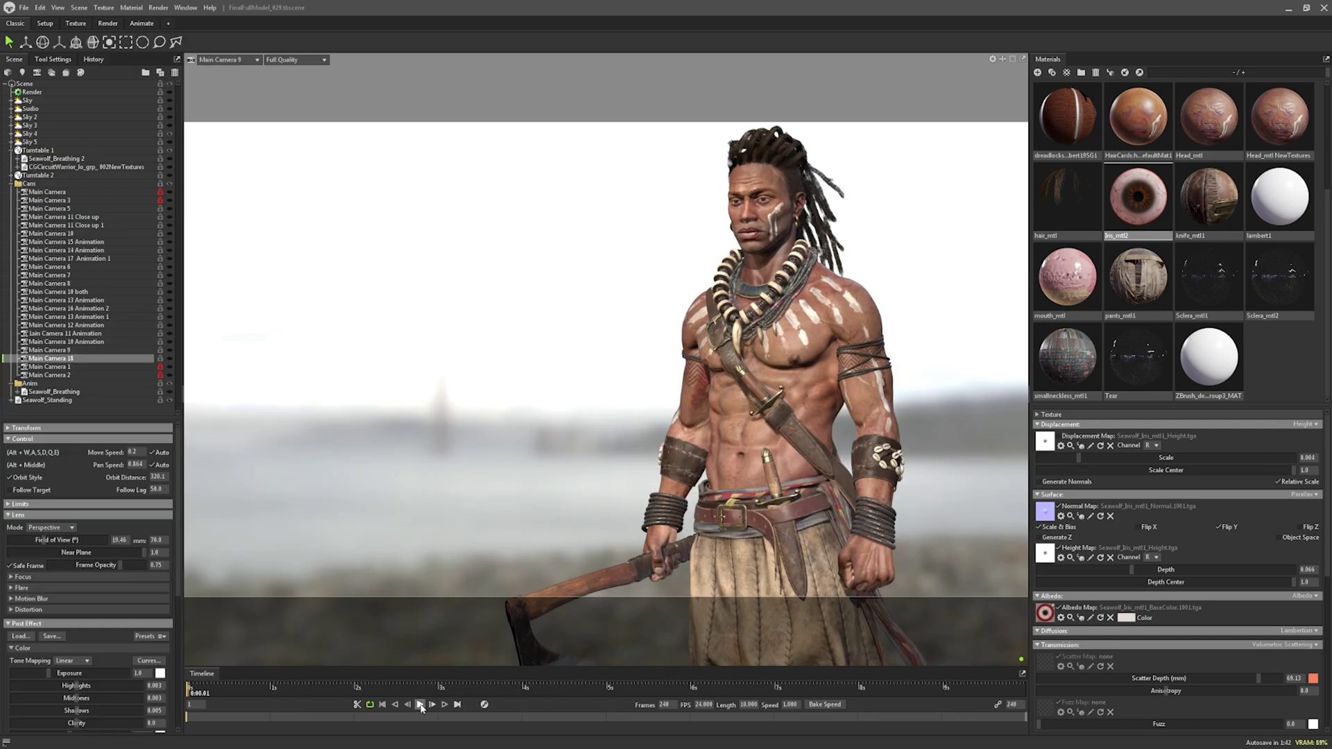